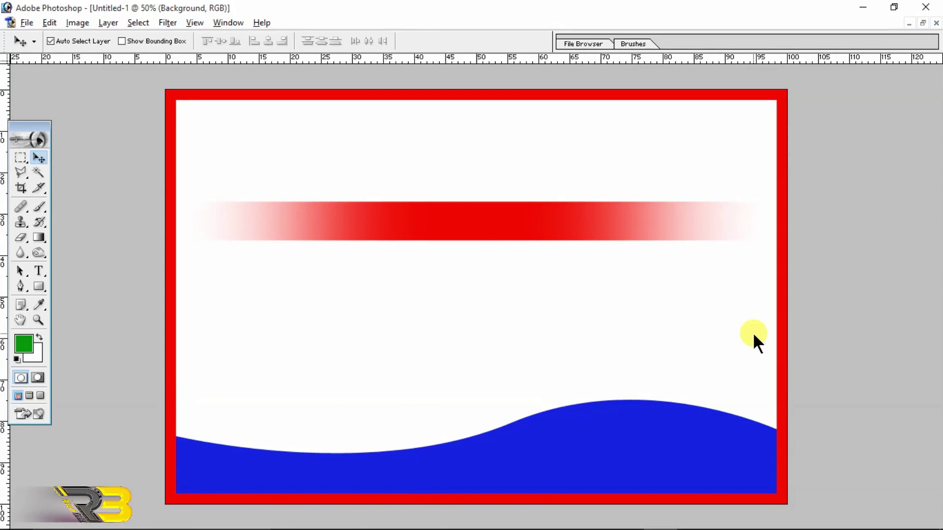
Shift the border, band and wave layers around, leaving the red band slightly lower.
left_click_drag(399, 93, 396, 97)
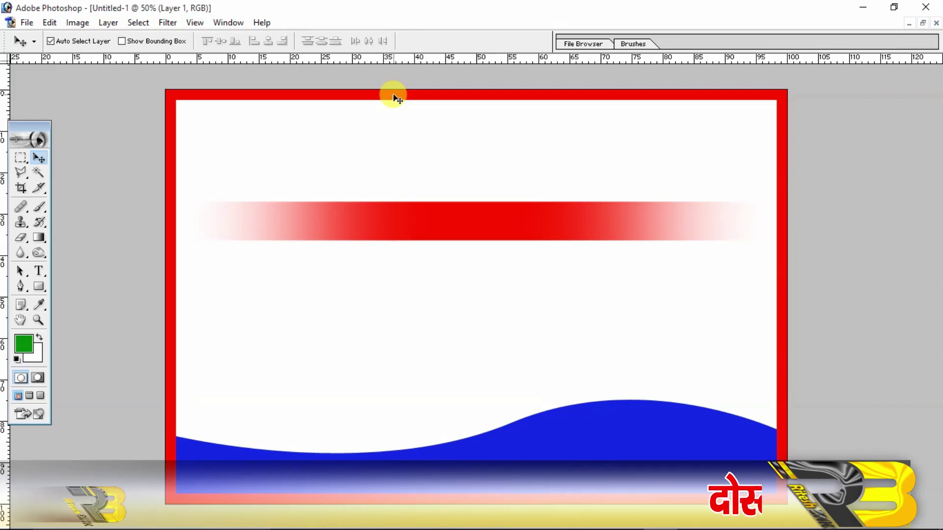
mouse_move(440, 221)
left_mouse_down()
mouse_move(459, 177)
mouse_move(421, 193)
mouse_move(436, 204)
mouse_move(412, 211)
mouse_move(431, 216)
left_mouse_up()
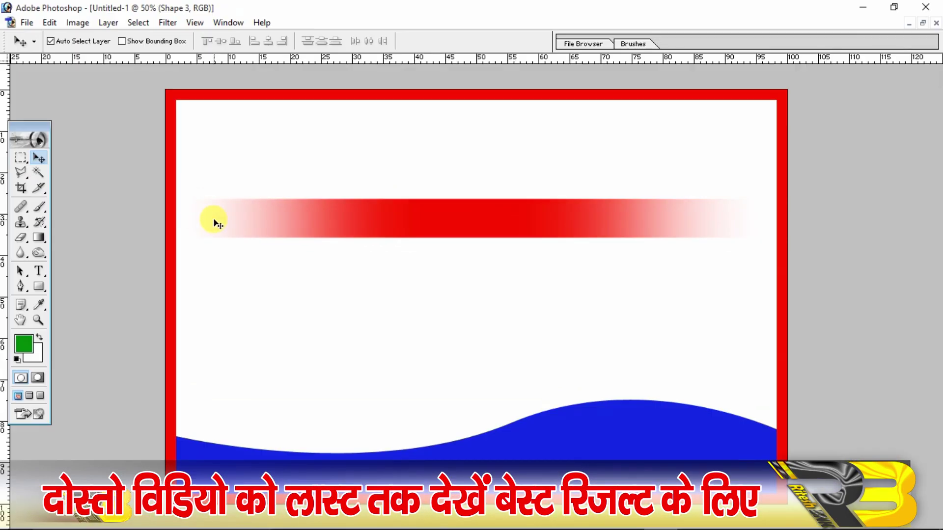
mouse_move(598, 462)
left_mouse_down()
mouse_move(623, 428)
mouse_move(623, 353)
mouse_move(623, 449)
left_mouse_up()
left_click(627, 345)
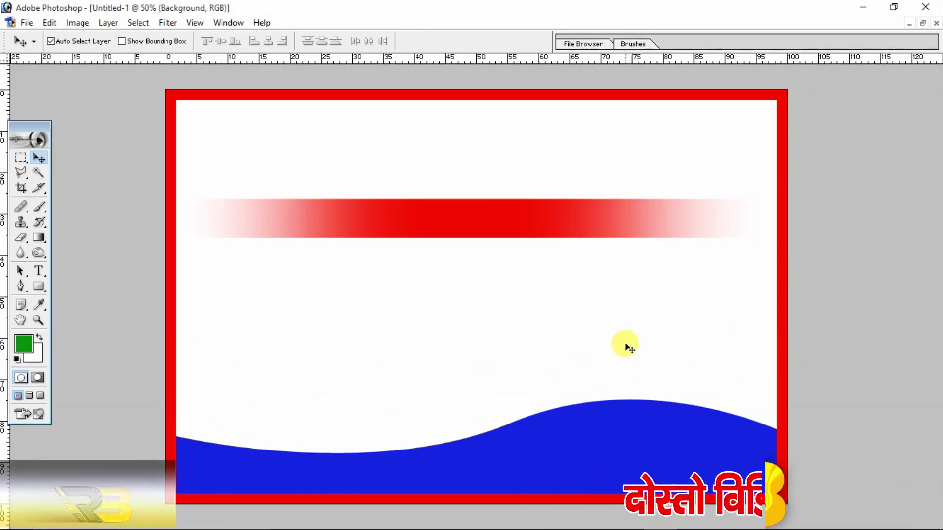
mouse_move(631, 409)
left_mouse_down()
mouse_move(657, 369)
mouse_move(661, 436)
mouse_move(625, 410)
left_mouse_up()
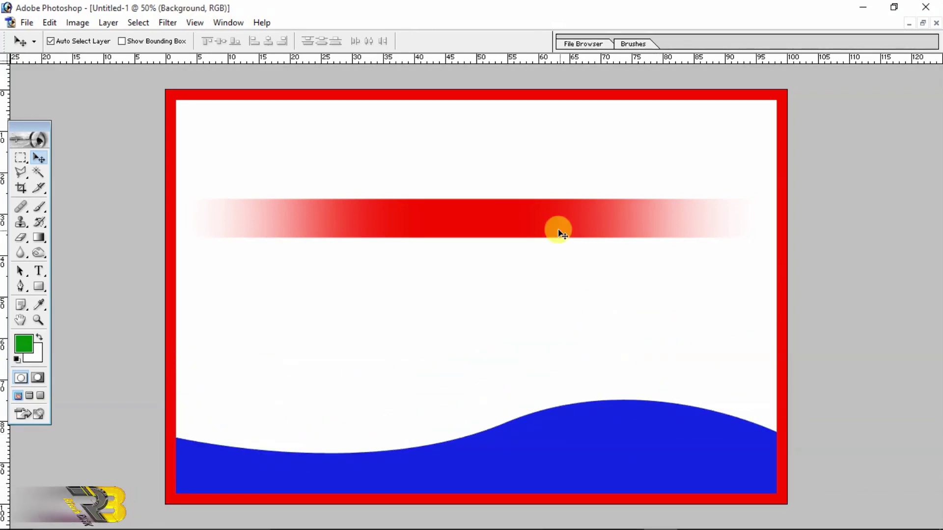
left_click_drag(519, 226, 524, 239)
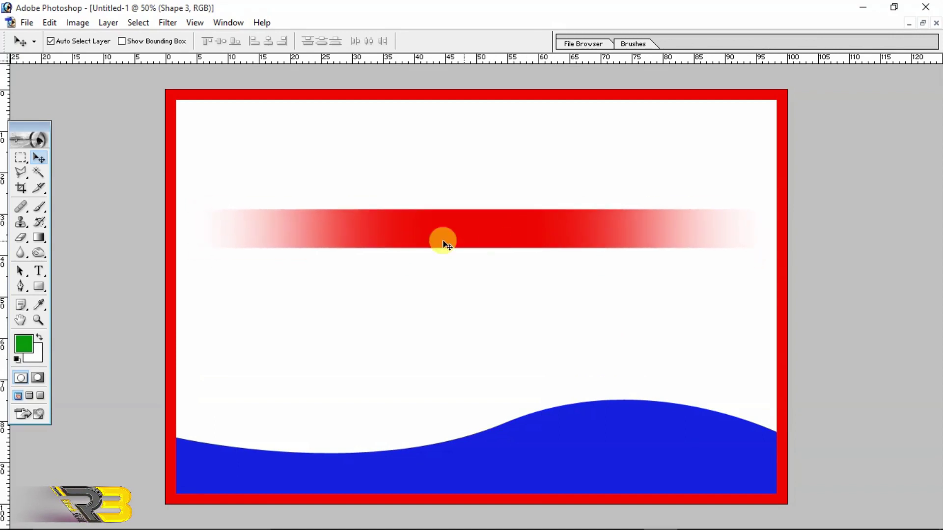
left_click(434, 96)
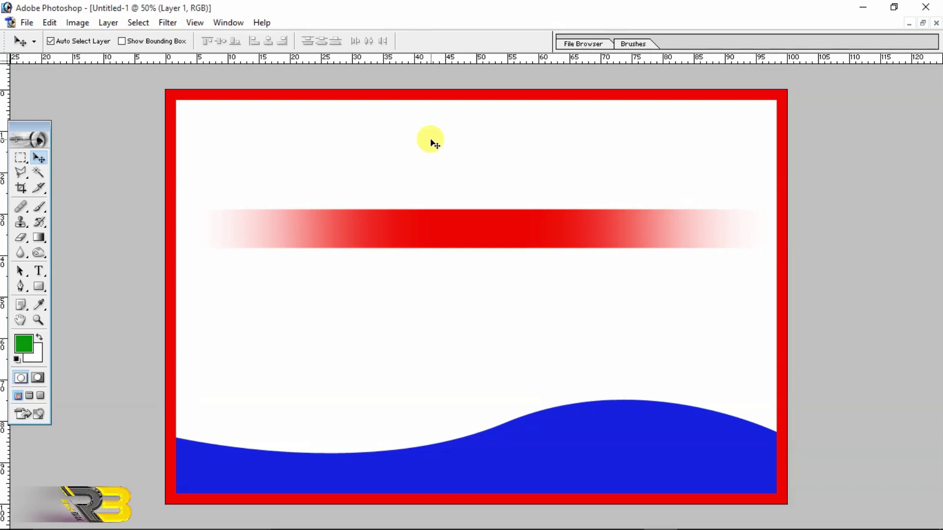
Minimize the Untitled-1 card window and show the Layers palette.
left_click(908, 23)
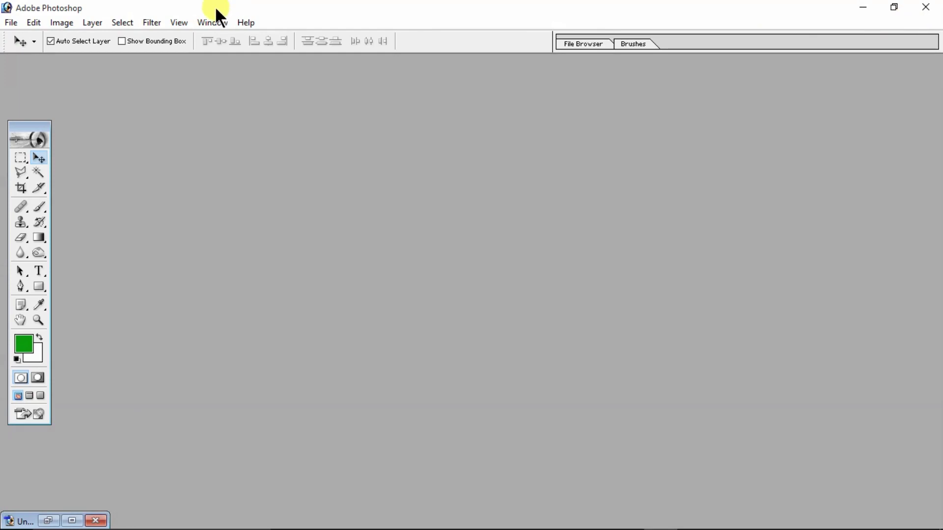
left_click(195, 20)
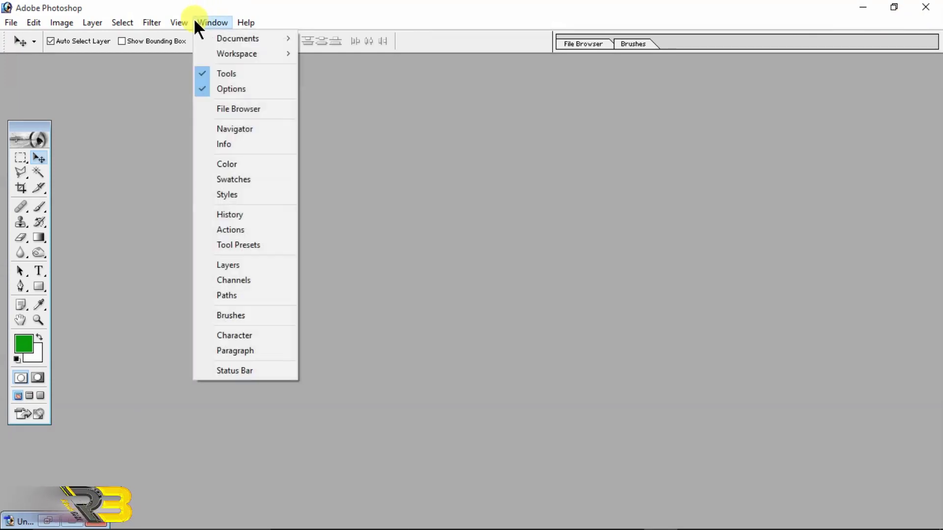
left_click(233, 269)
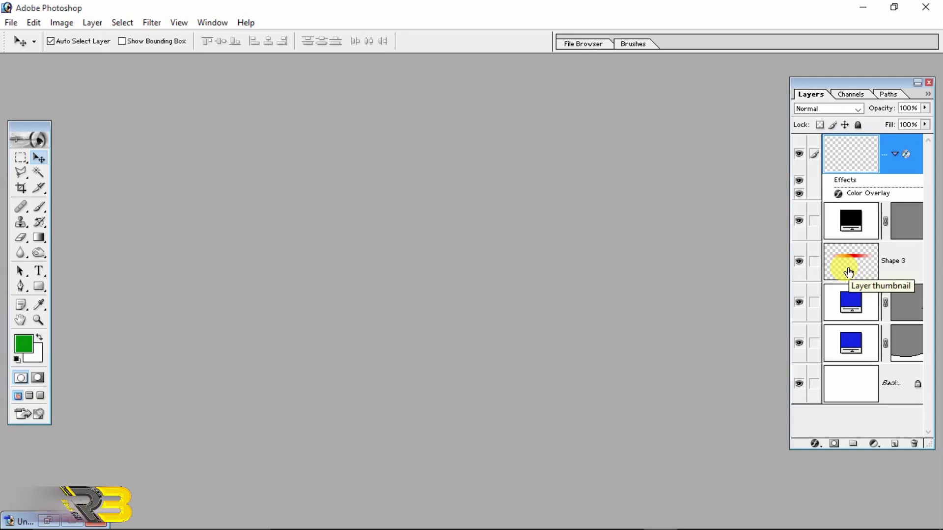
left_click(10, 23)
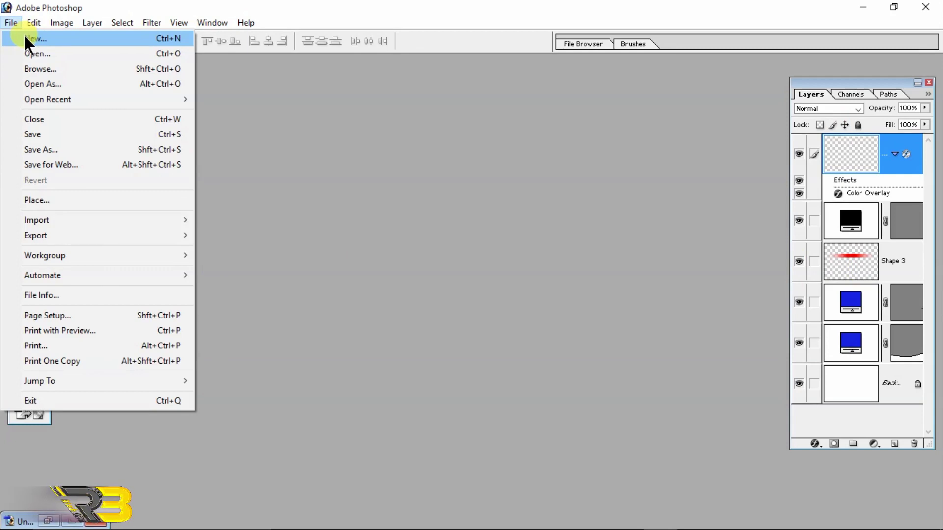
Create a 6 x 4 inch, 300 pixels/inch white RGB document and fit it in view.
left_click(65, 43)
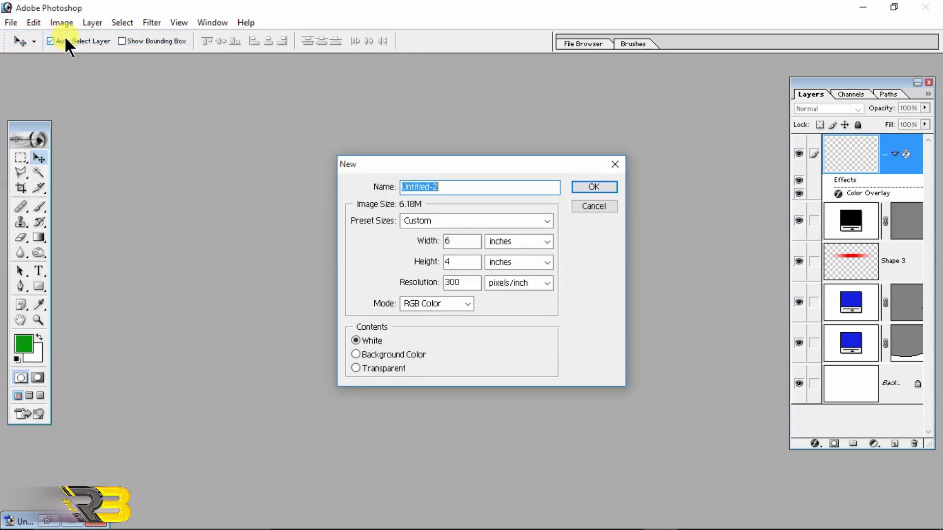
left_click(594, 187)
left_click(668, 73)
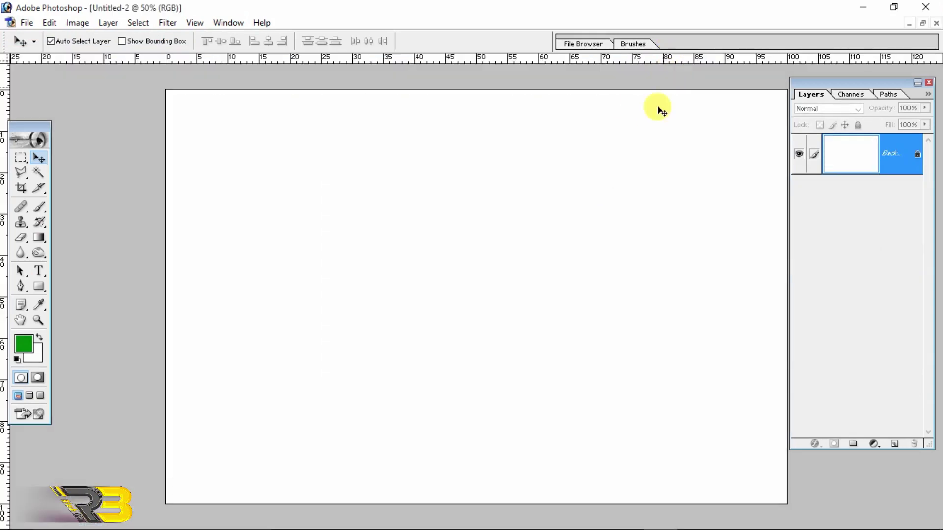
key("ctrl+minus")
key("ctrl+0")
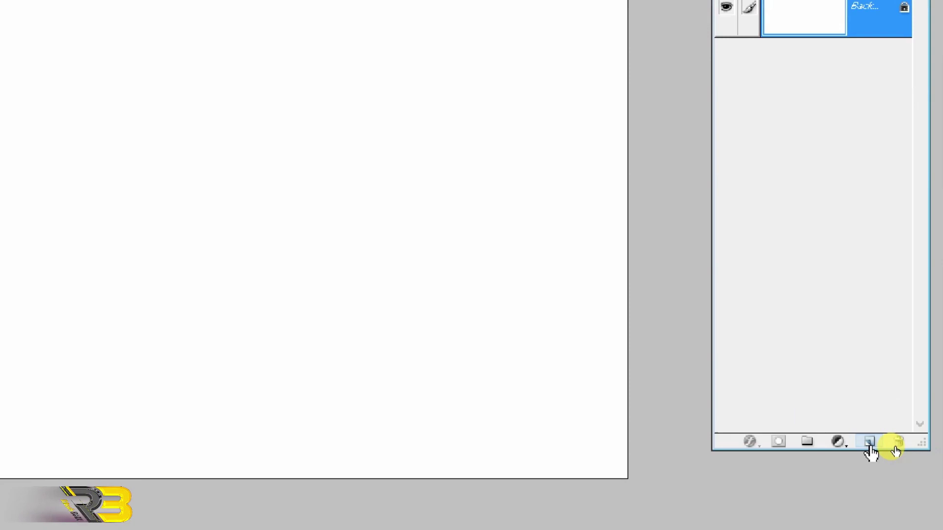
Add a transparent Layer 1 above the Background using Layer > New > Layer.
left_click(868, 444)
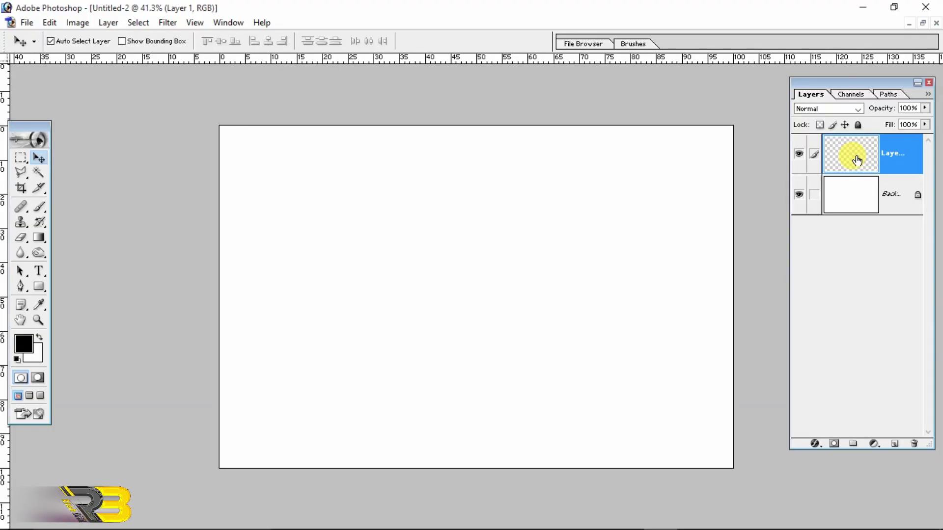
key("ctrl+alt+z")
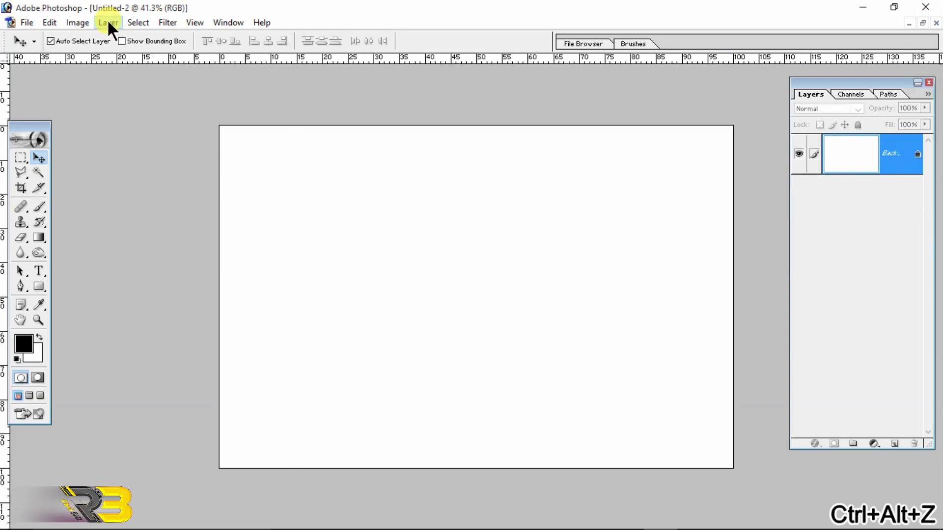
left_click(109, 22)
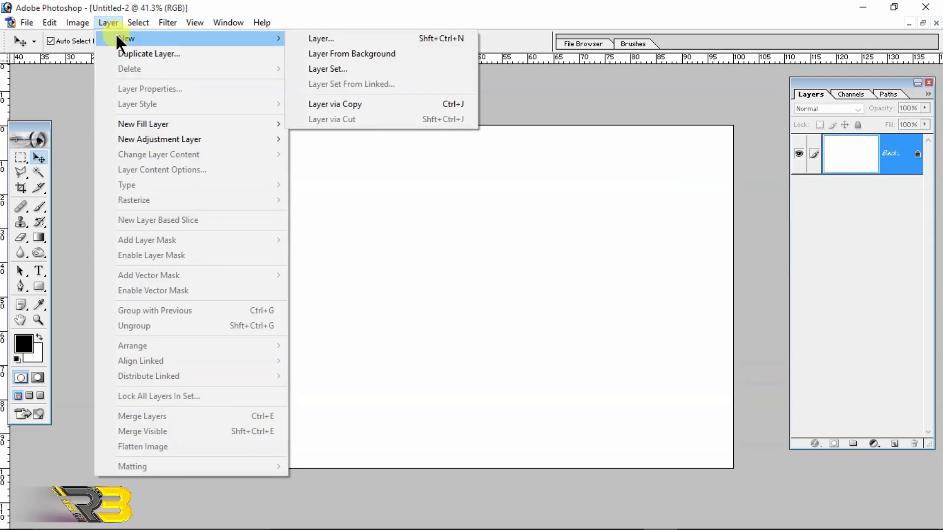
left_click(371, 38)
left_click(578, 230)
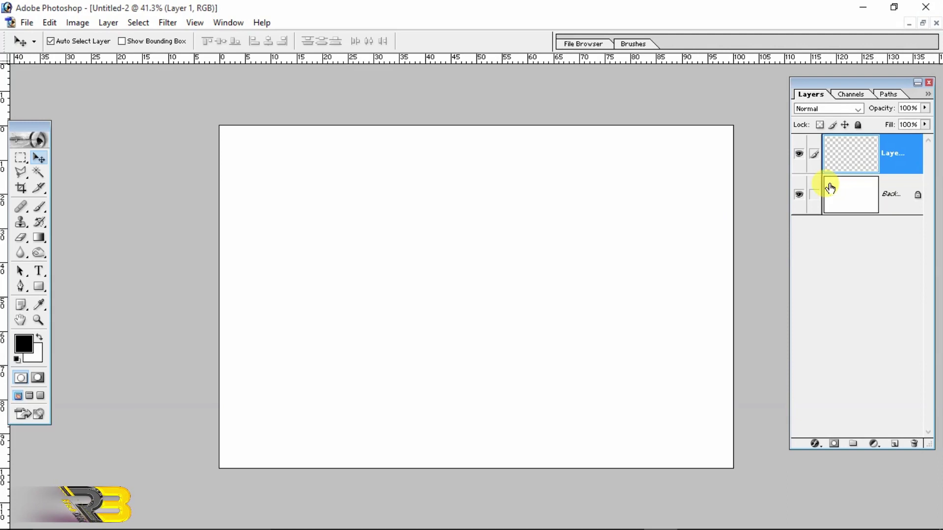
Select the whole canvas, stroke it 35 px red inside, then deselect.
key("ctrl+a")
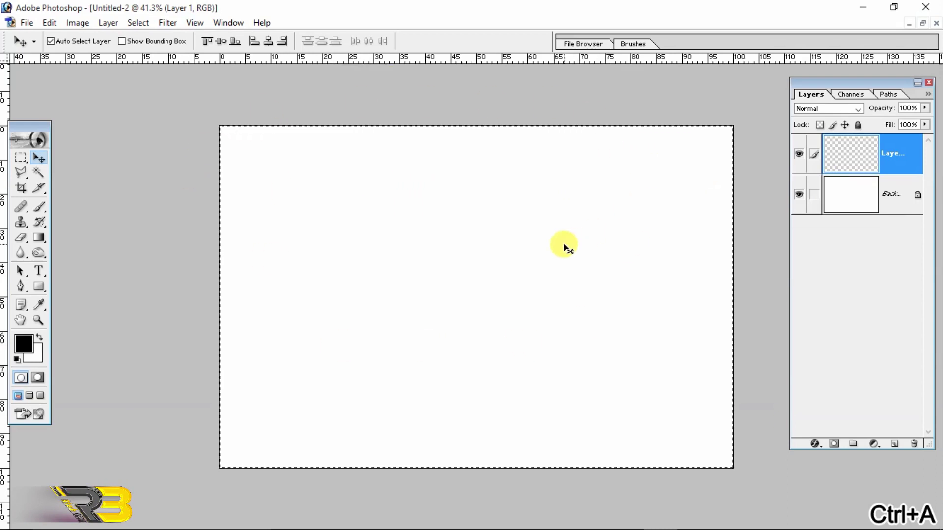
left_click(49, 22)
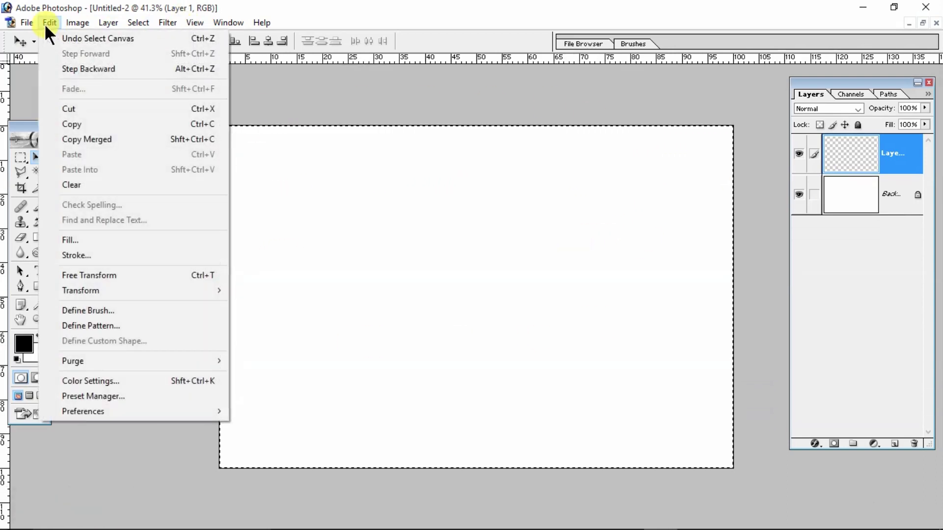
left_click(87, 255)
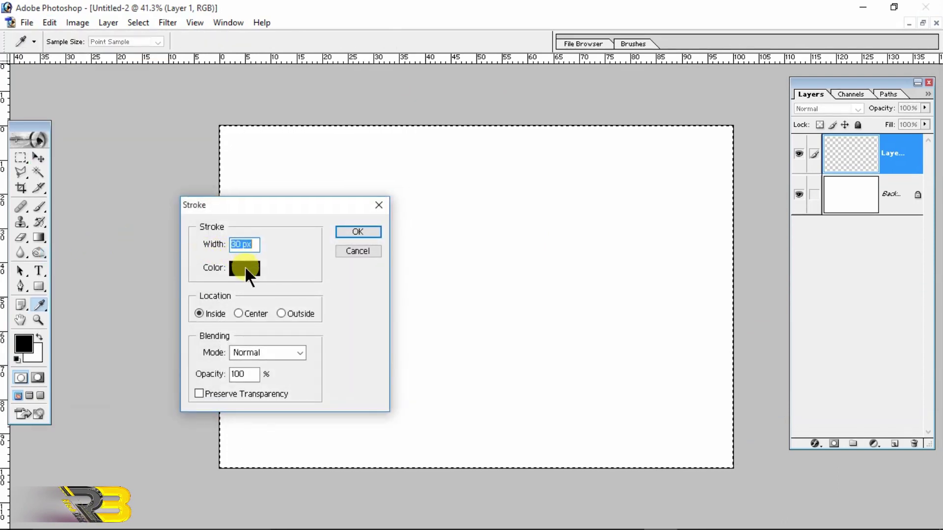
left_click(245, 268)
left_click_drag(626, 212, 703, 176)
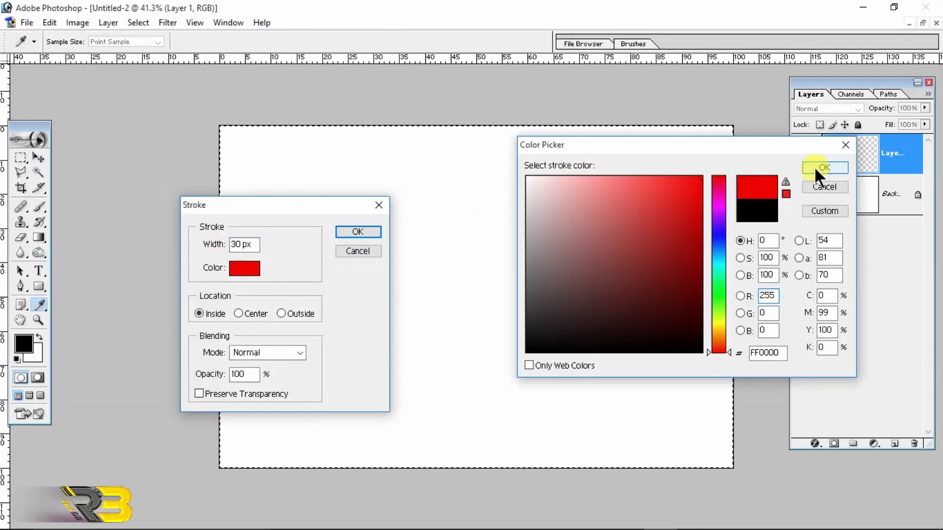
left_click(820, 169)
left_click(248, 244)
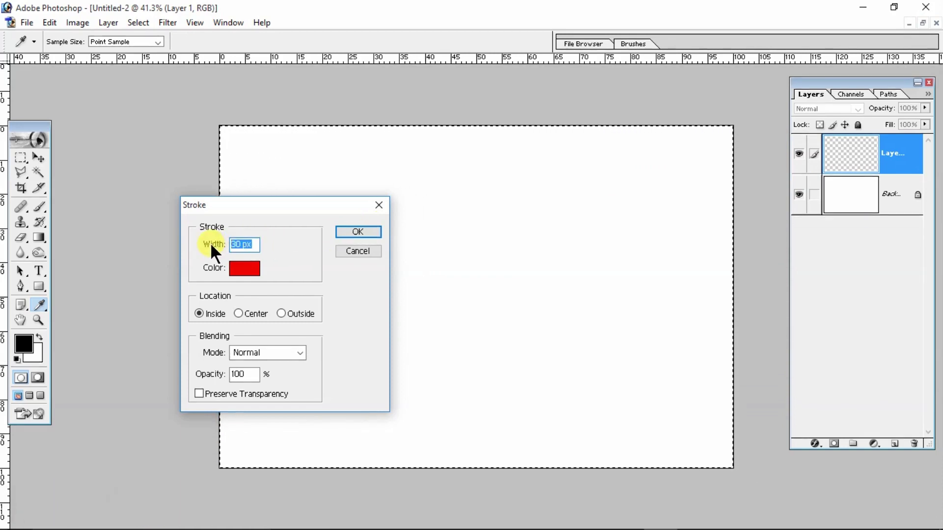
type("35")
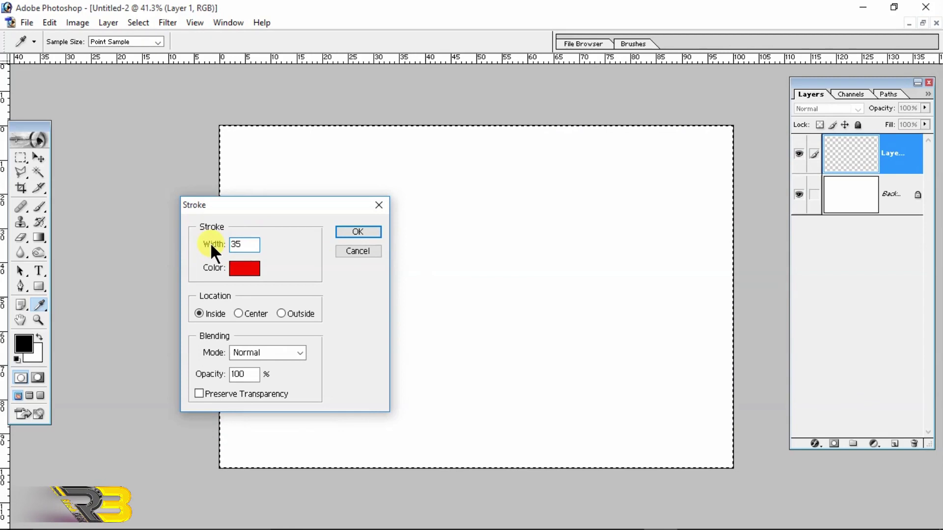
left_click(263, 353)
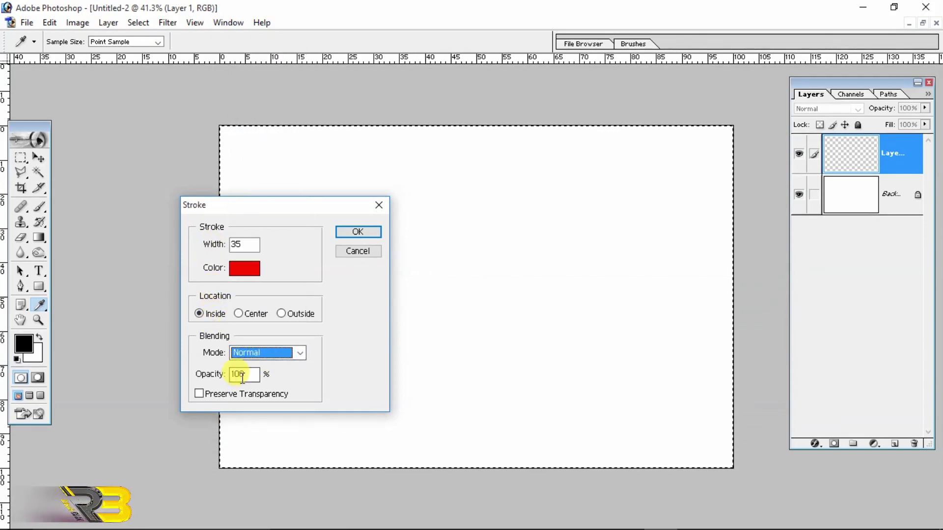
left_click(349, 234)
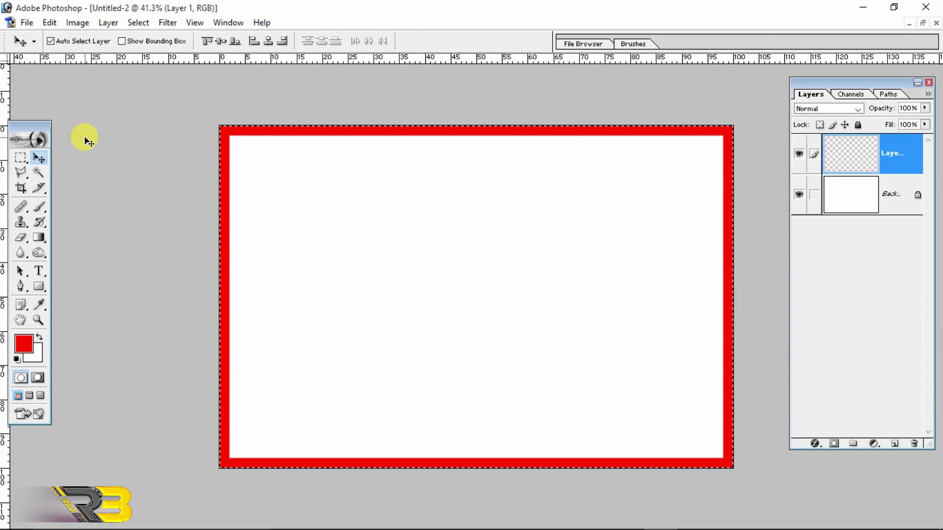
key("ctrl+d")
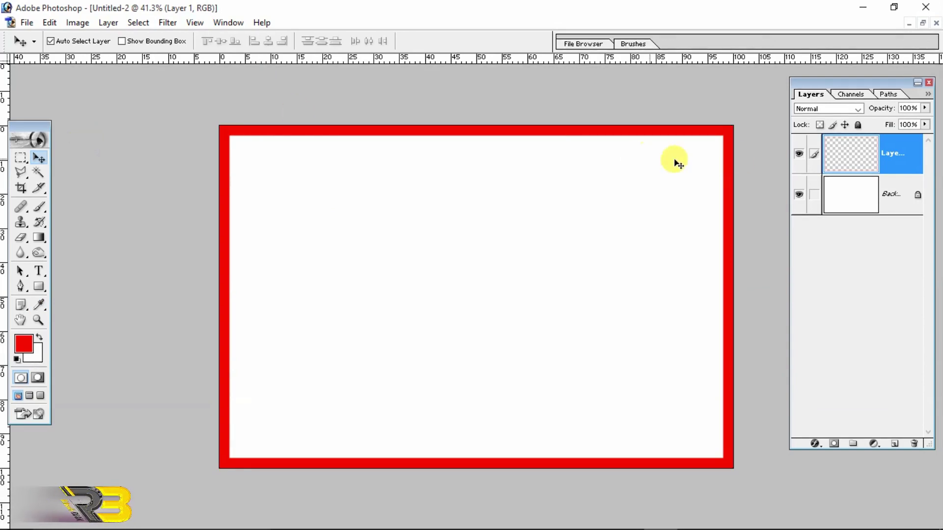
Make Layer 1 visible and choose the Rectangle tool.
left_click(800, 156)
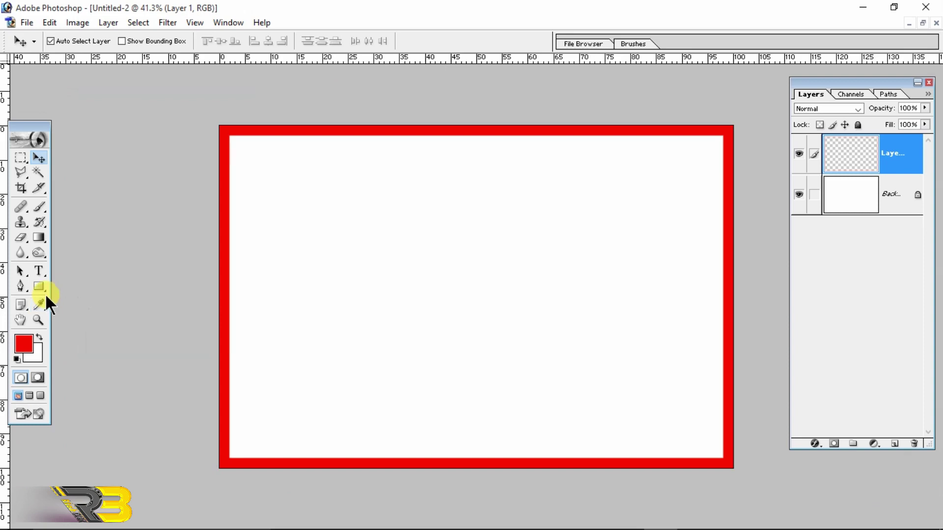
left_click(38, 287)
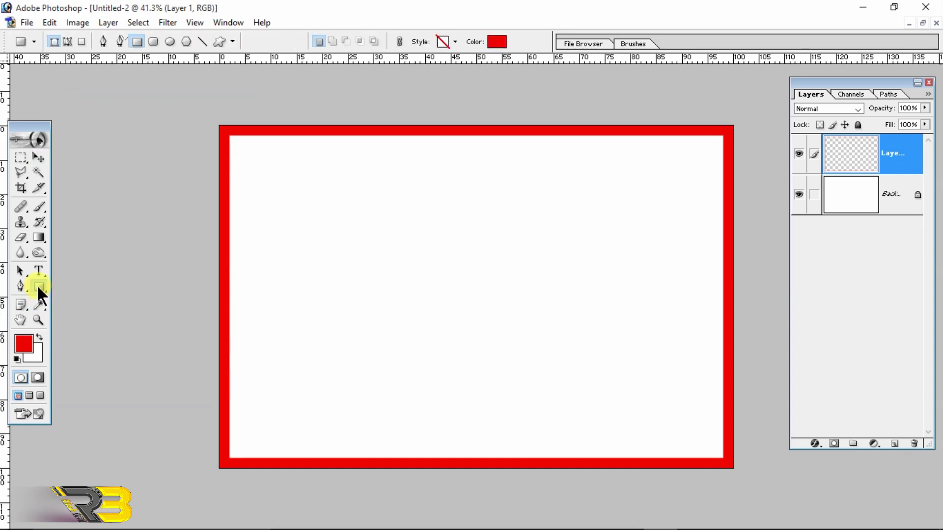
left_click(81, 354)
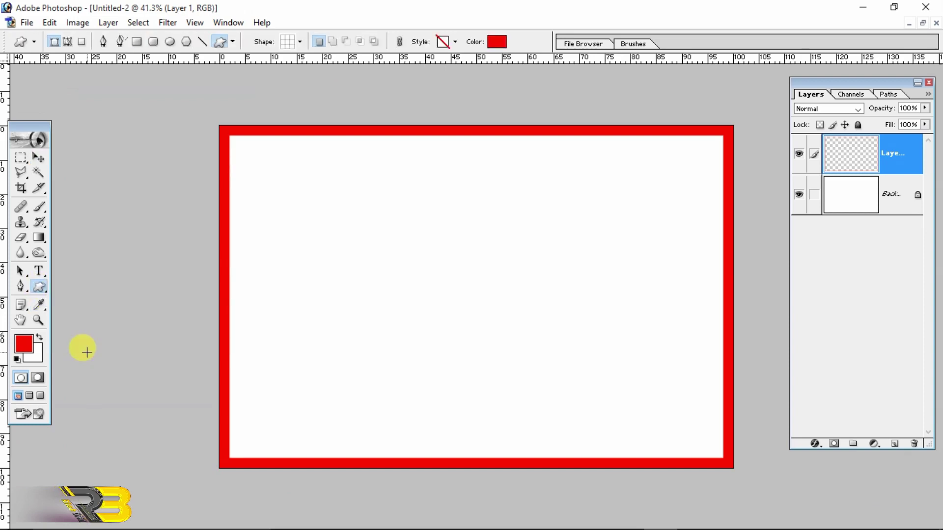
right_click(36, 285)
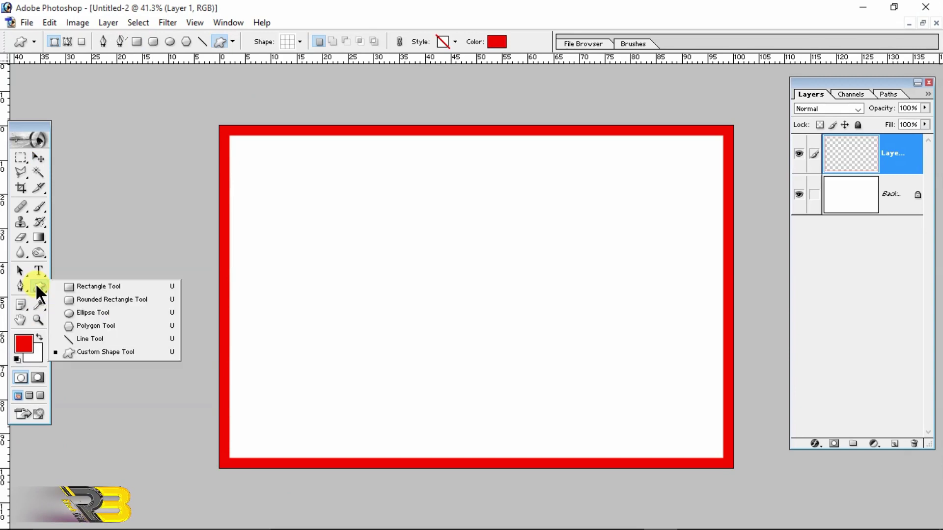
left_click(101, 286)
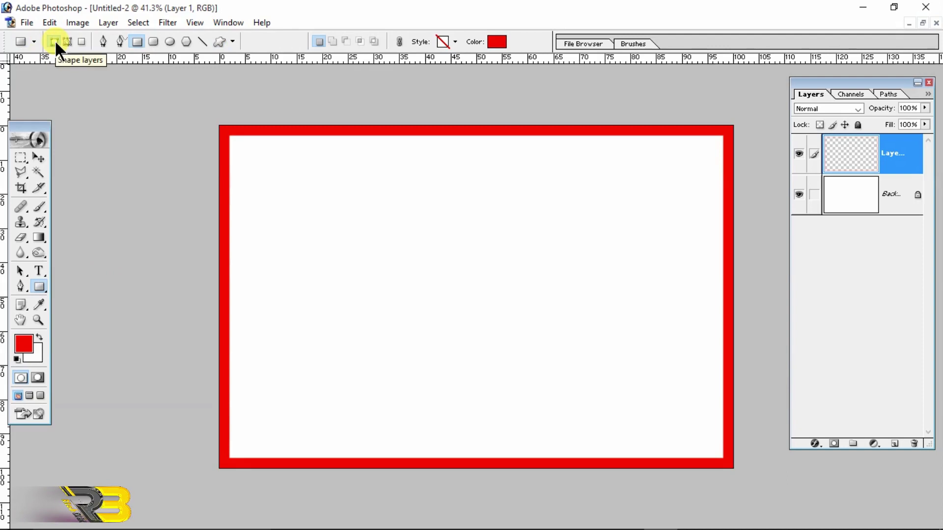
Draw a wide blue-violet (3C00FF) bar across the upper part of the card.
left_click(497, 41)
left_click(728, 229)
left_click(670, 211)
left_click(824, 167)
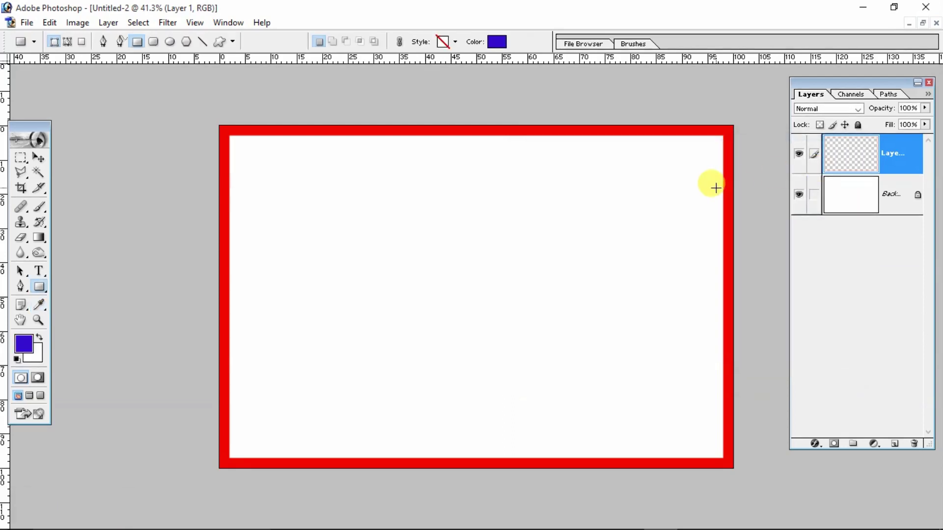
left_click_drag(300, 213, 630, 246)
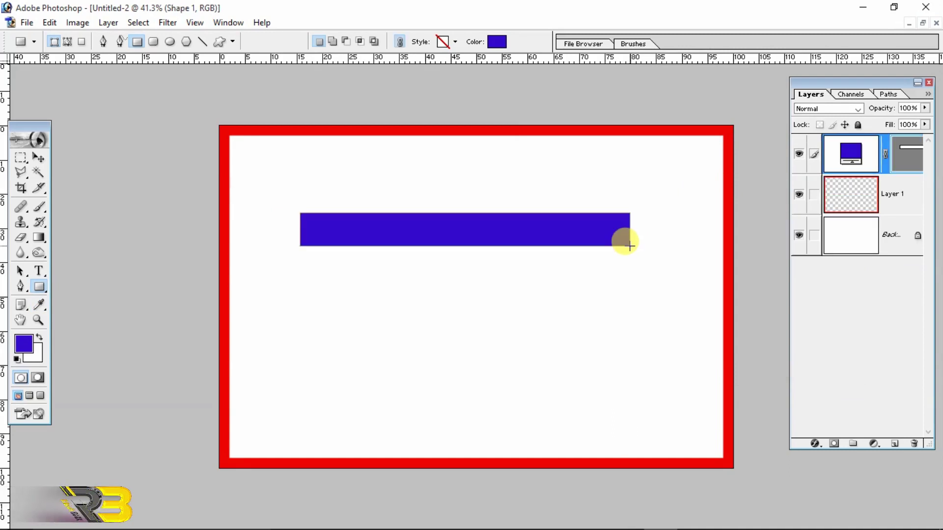
left_click(166, 23)
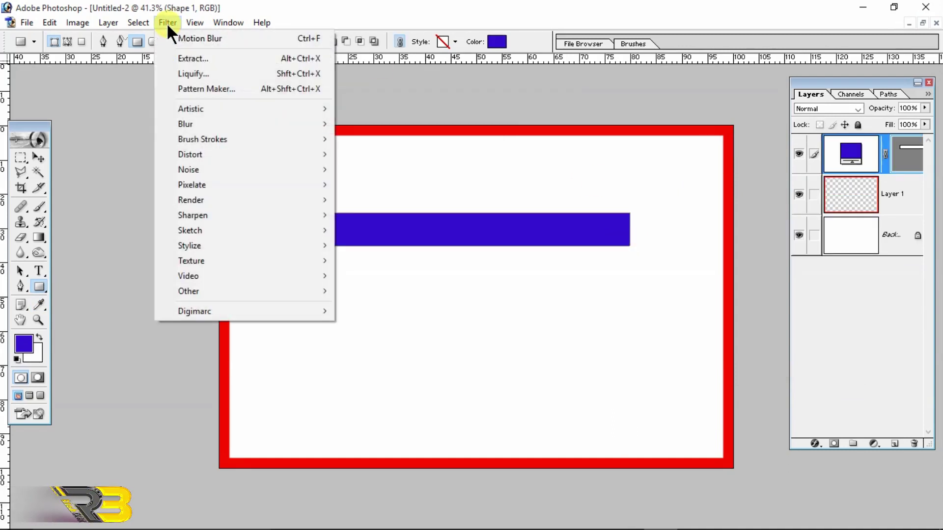
Rasterize and motion-blur the bar 405 pixels at 0°, then nudge it higher.
mouse_move(221, 123)
left_click(382, 169)
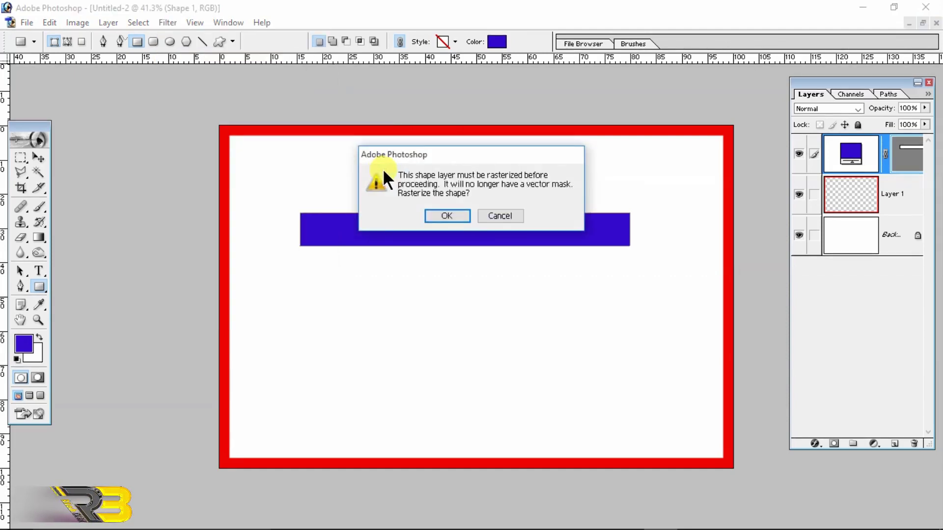
left_click(455, 215)
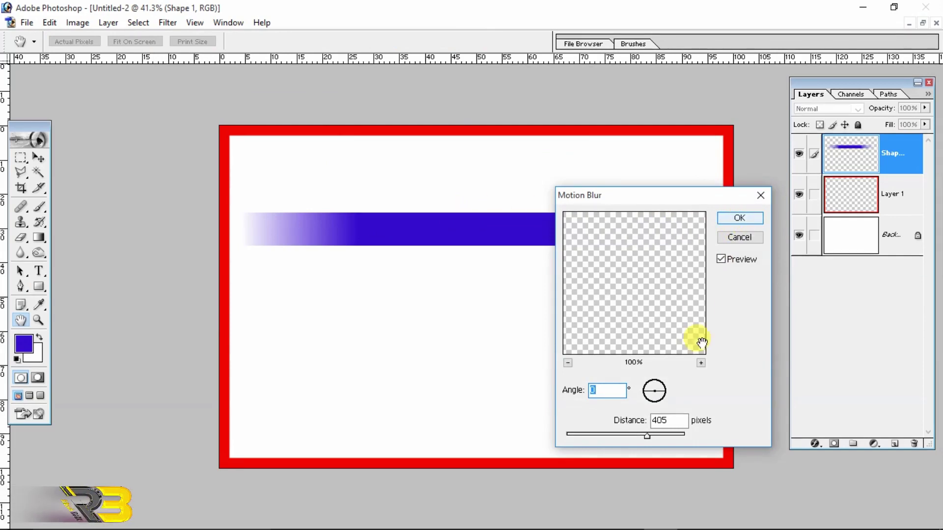
left_click(729, 219)
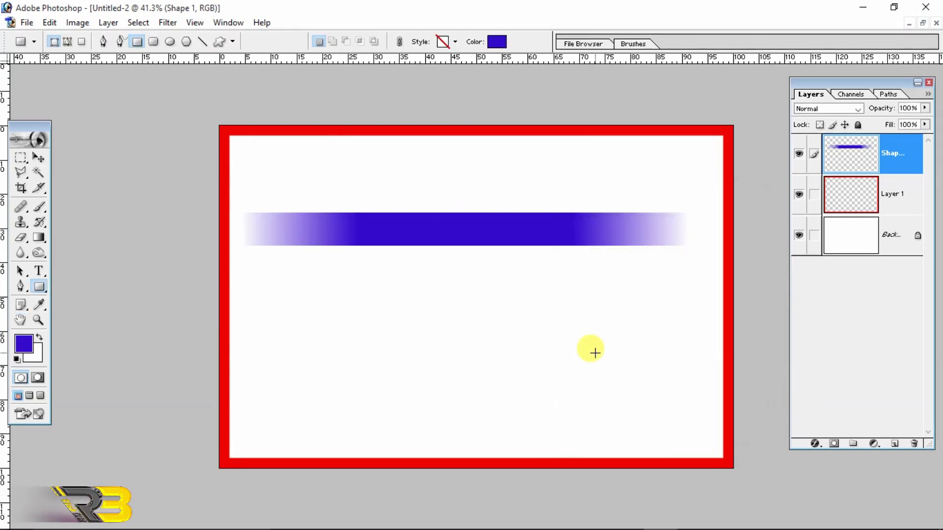
left_click(38, 157)
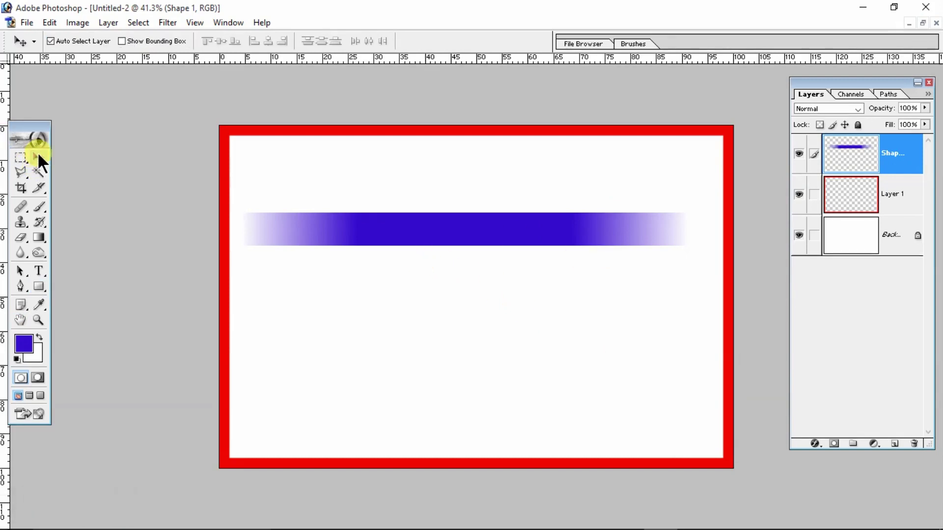
left_click_drag(397, 226, 436, 225)
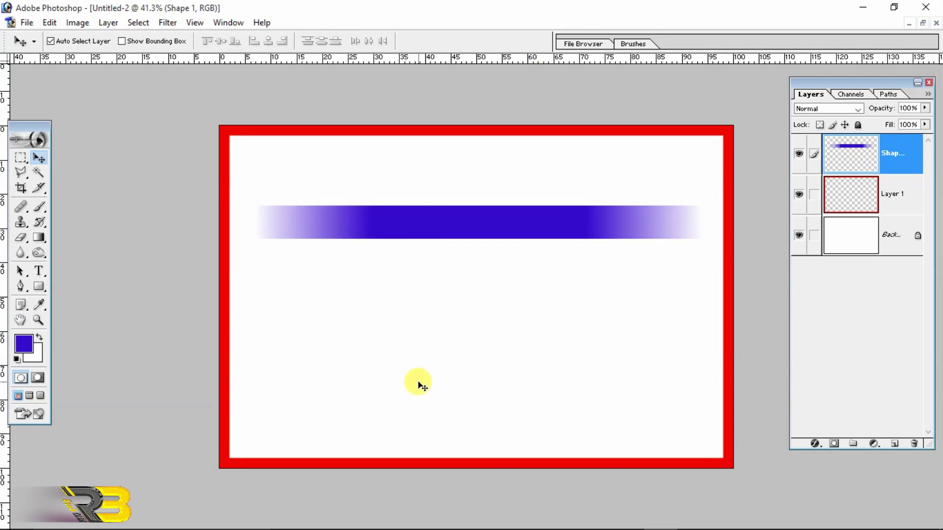
Draw a wide blue rectangle, Shape 2, along the bottom of the card.
left_click(43, 284)
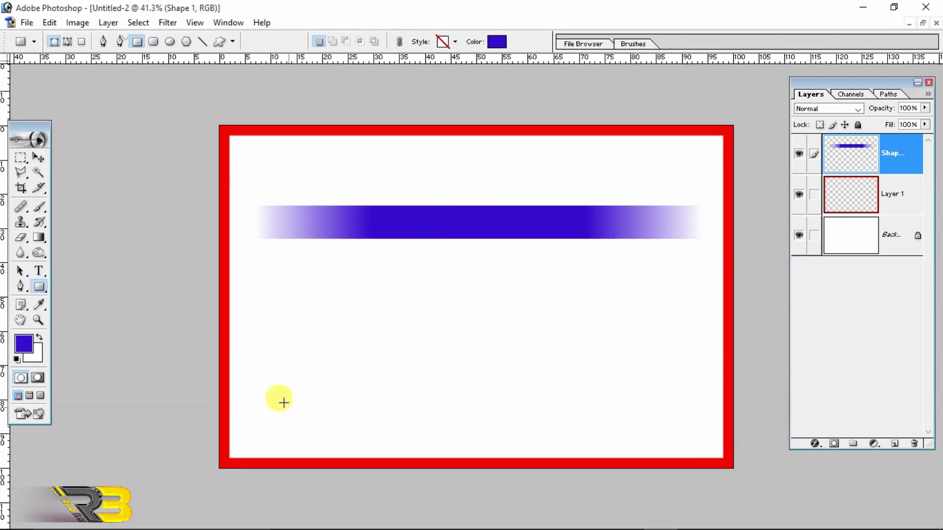
left_click_drag(260, 367, 696, 431)
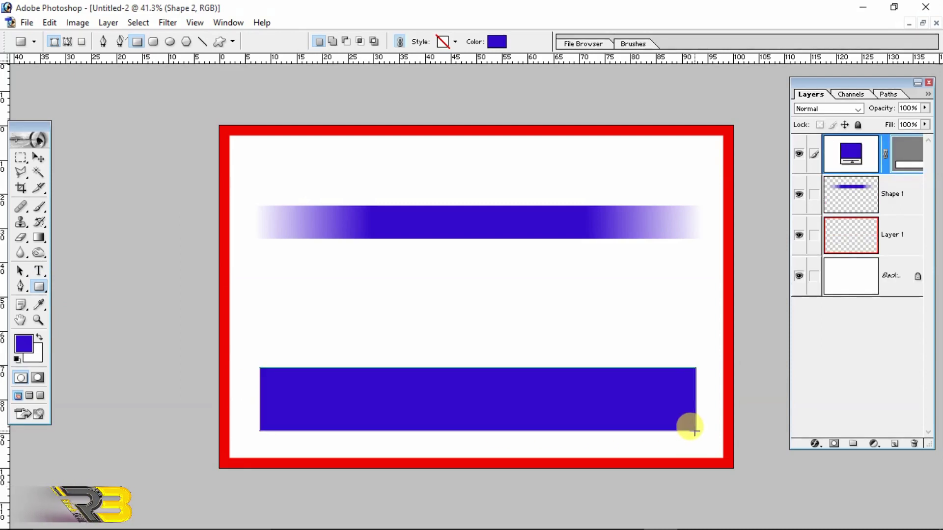
left_click_drag(20, 286, 77, 282)
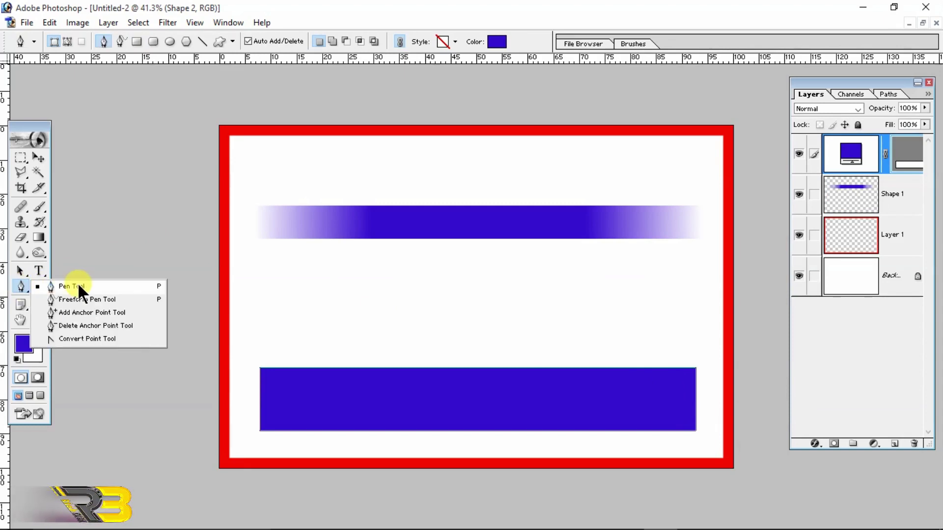
Add an anchor point mid-way along the rectangle's top edge and raise it into an arch.
left_click(78, 284)
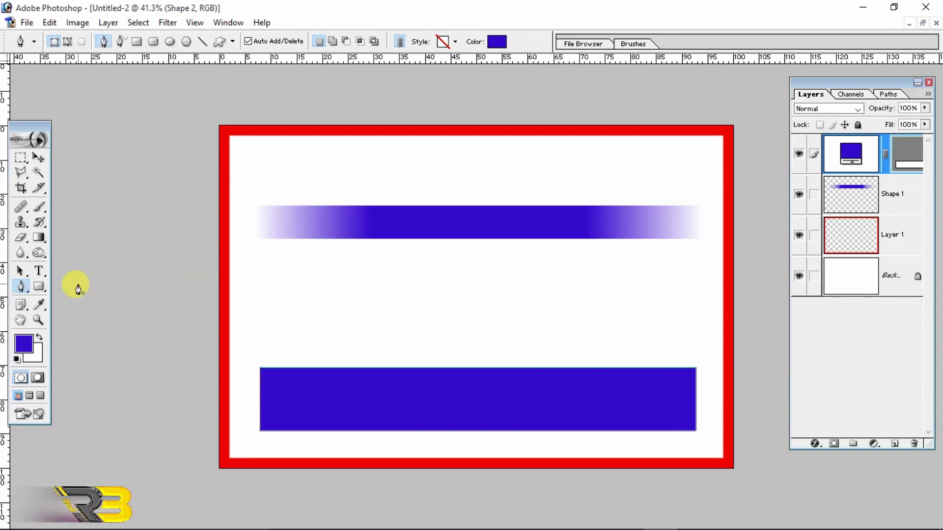
right_click(480, 375)
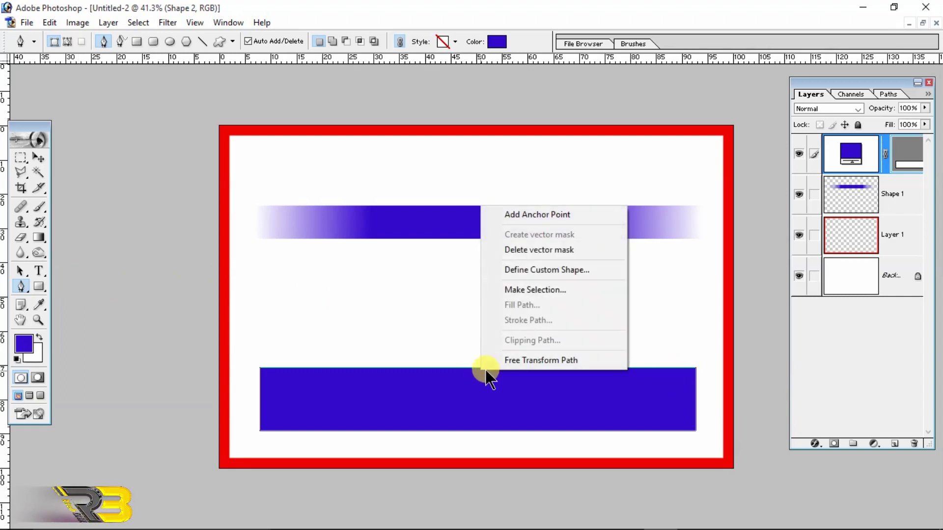
left_click(533, 218)
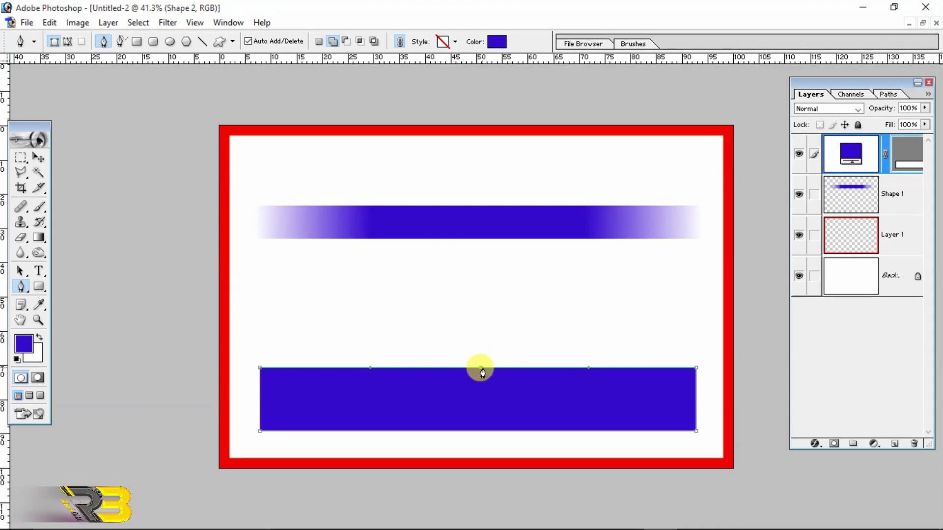
left_click_drag(481, 369, 479, 333)
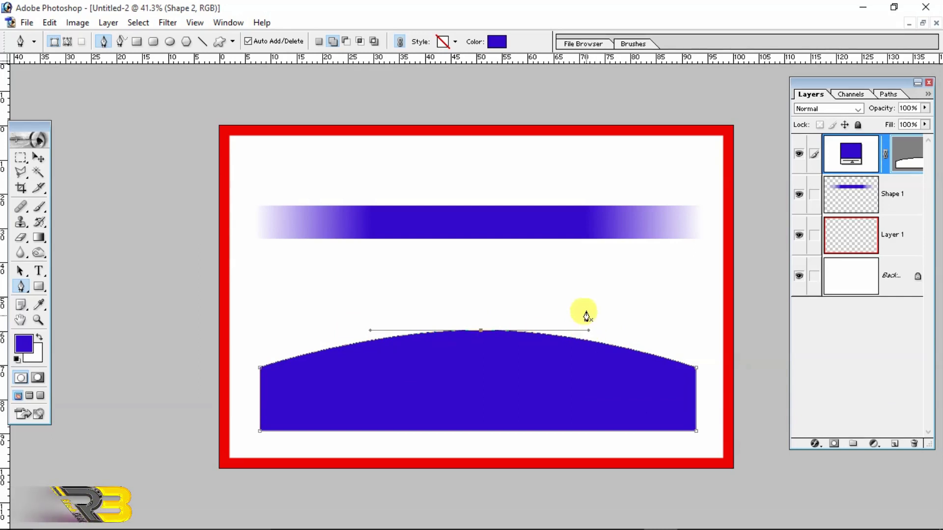
Adjust the anchor and direction handles so the edge dips left and rises right.
left_click_drag(589, 332, 568, 286)
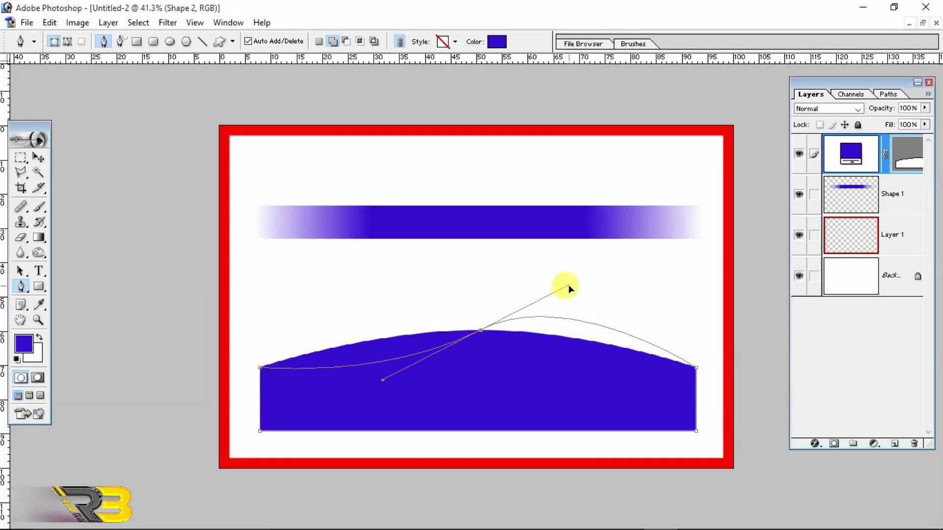
left_click_drag(481, 331, 479, 351)
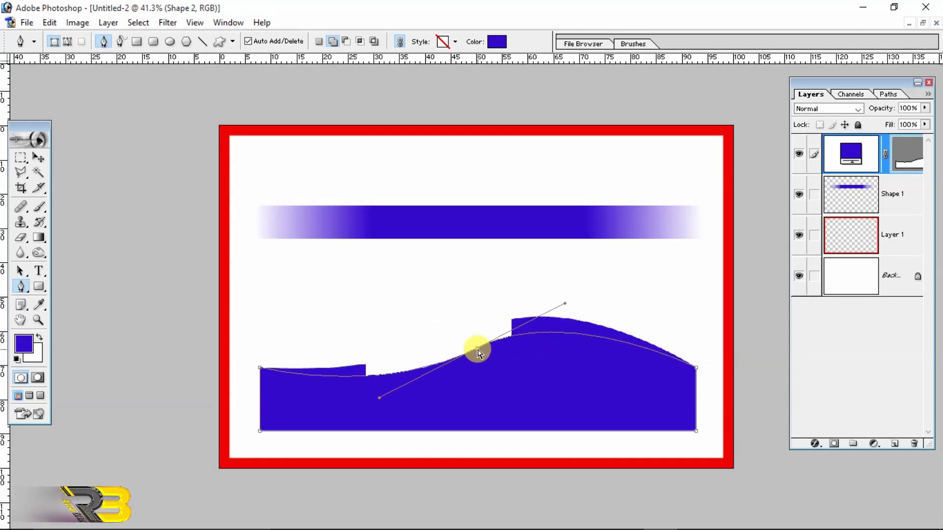
left_click_drag(565, 303, 569, 312)
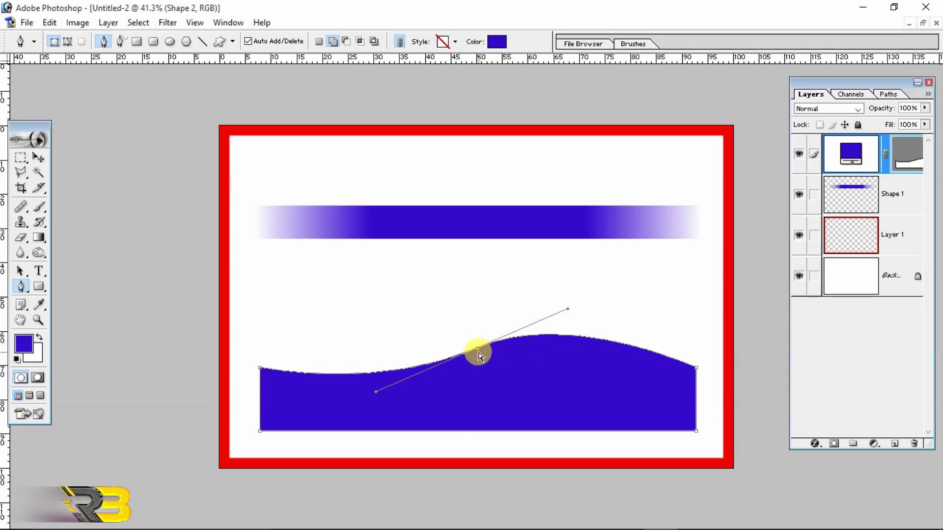
left_click_drag(479, 352, 509, 358)
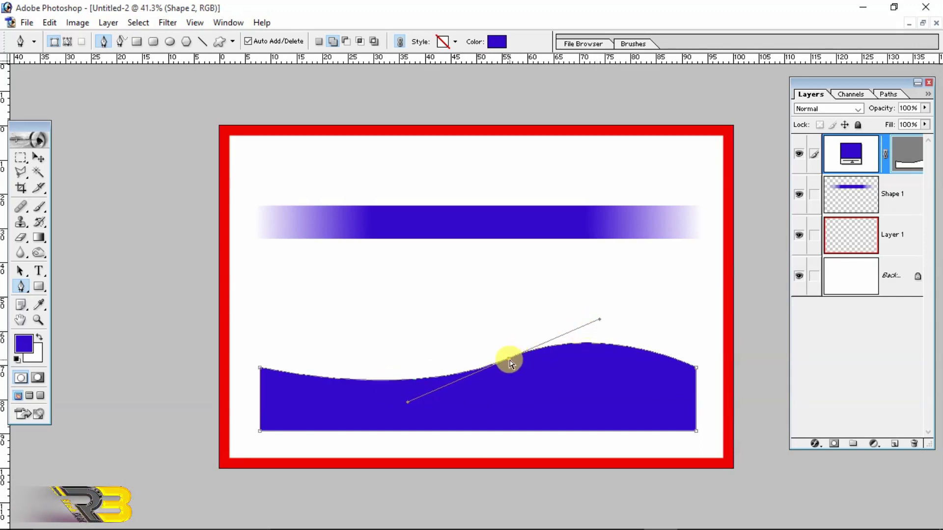
left_click_drag(509, 359, 535, 354)
left_click_drag(622, 316, 626, 324)
left_click_drag(536, 355, 505, 360)
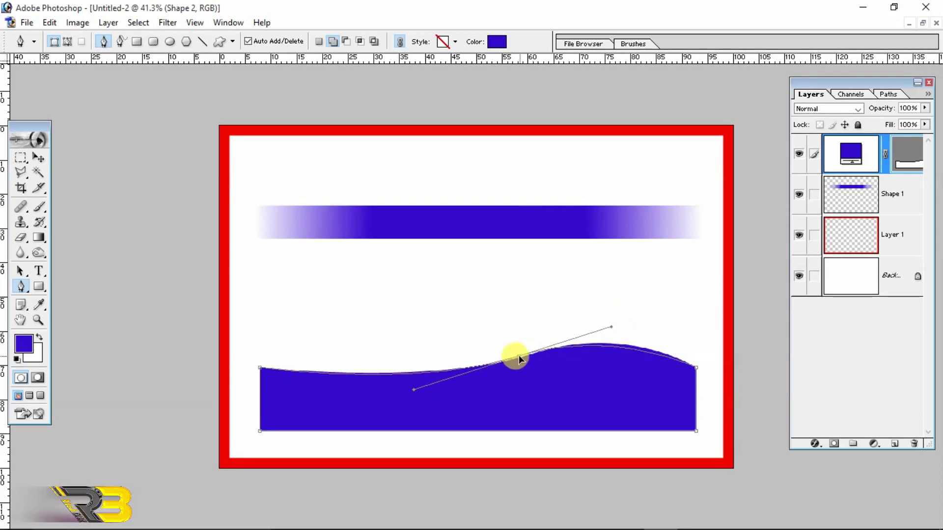
left_click_drag(595, 333, 597, 319)
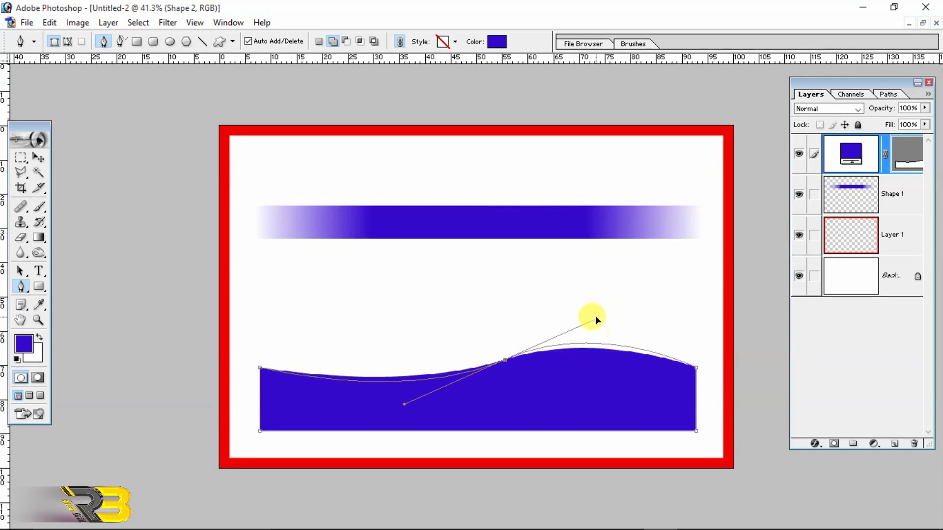
left_click(39, 157)
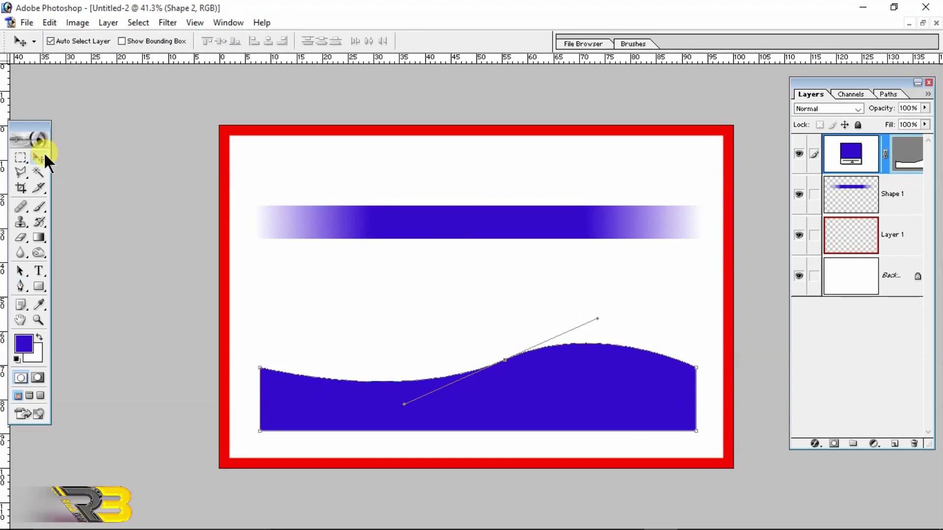
Move the wave to the card's bottom and stretch it to the right edge.
mouse_move(488, 427)
left_mouse_down()
mouse_move(460, 421)
mouse_move(457, 432)
left_mouse_up()
left_click(443, 347)
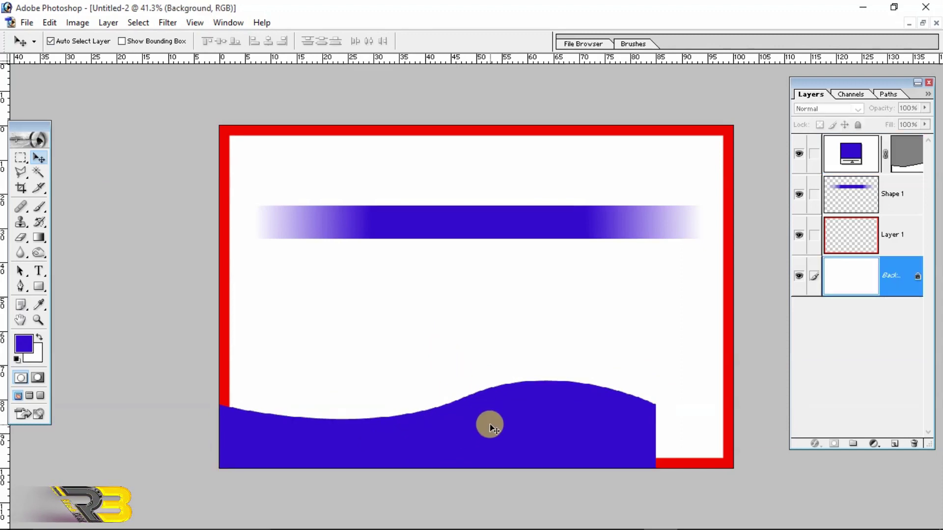
key("ctrl+t")
left_click(632, 438)
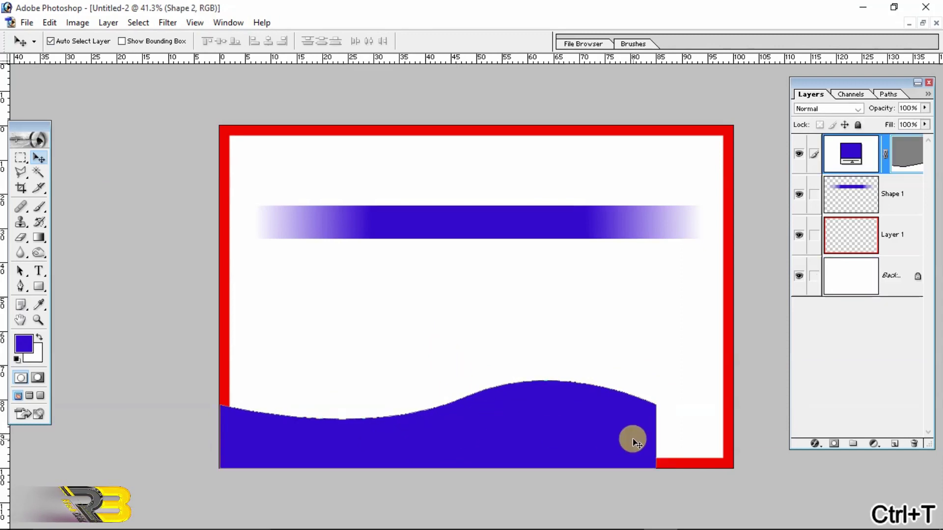
key("ctrl+t")
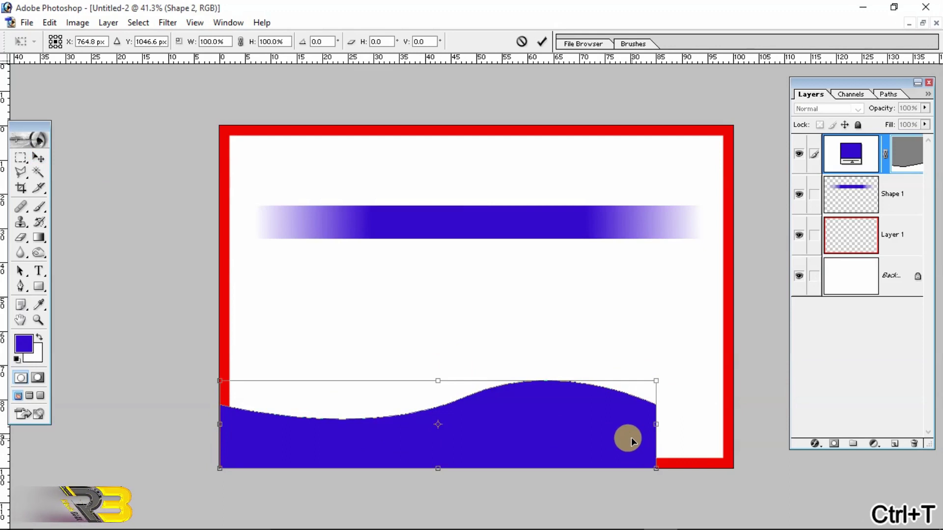
left_click_drag(656, 424, 733, 430)
key("Return")
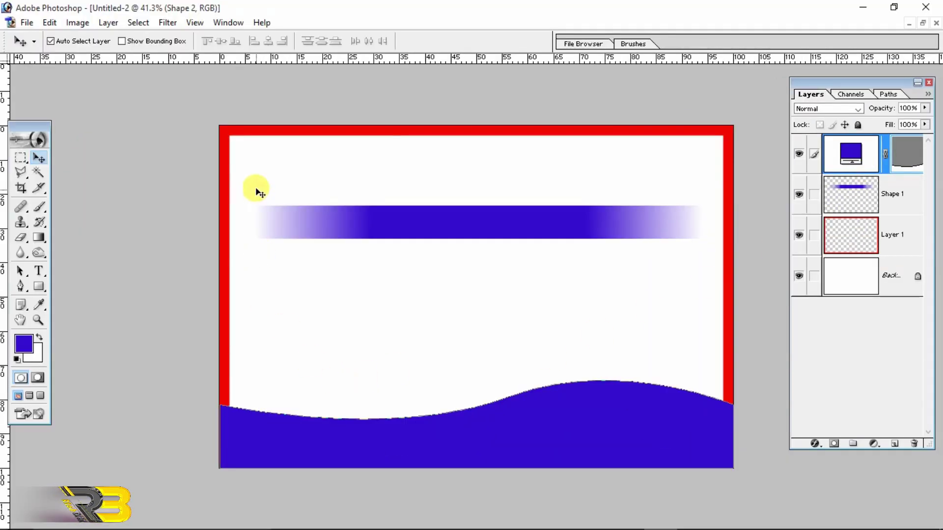
Place Shape 2 below Layer 1 so the red border frames the wave.
left_click_drag(852, 186, 868, 246)
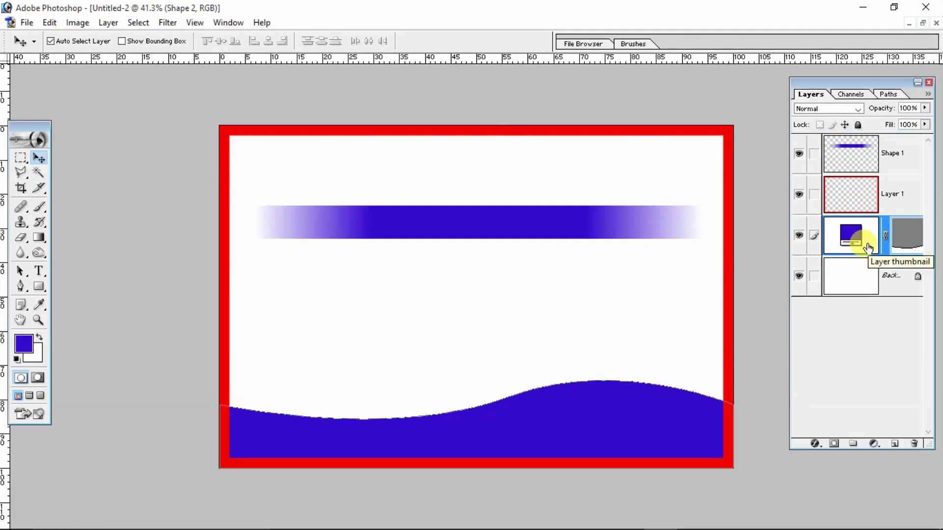
left_click(558, 268)
left_click(525, 224)
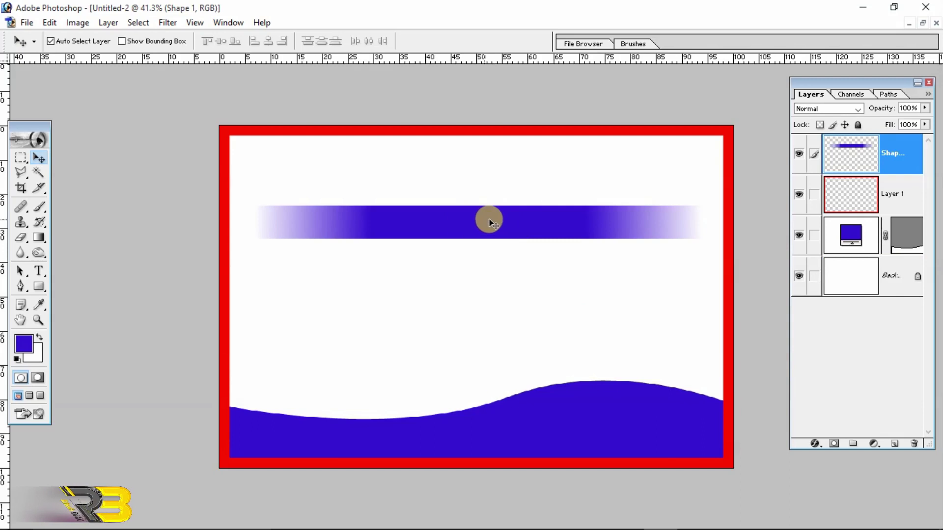
Apply a Color Overlay of magenta CB008F to the faded Shape 1 band.
left_click(107, 23)
mouse_move(137, 104)
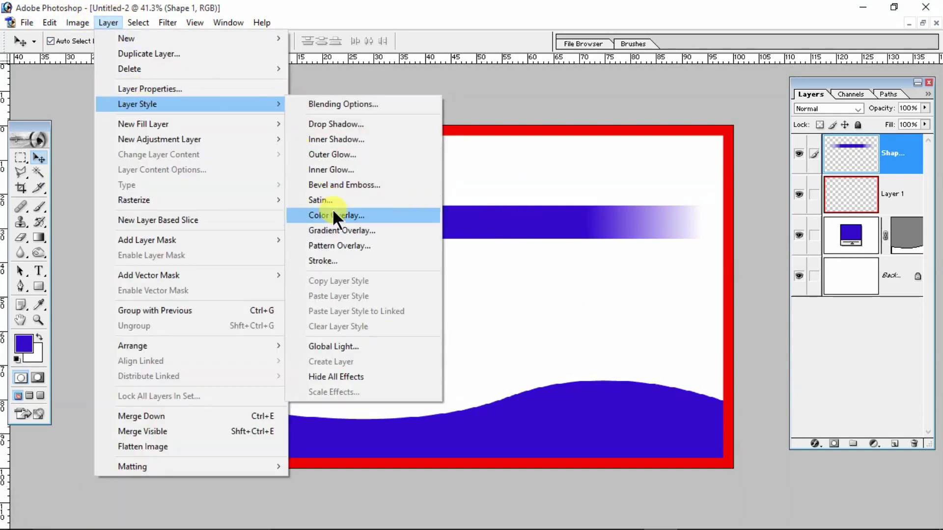
left_click(334, 212)
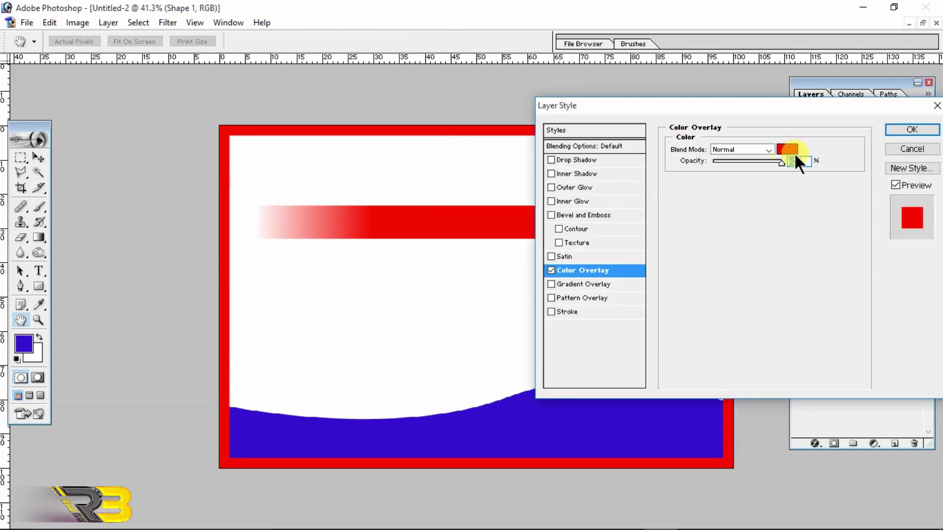
left_click(791, 148)
left_click(710, 246)
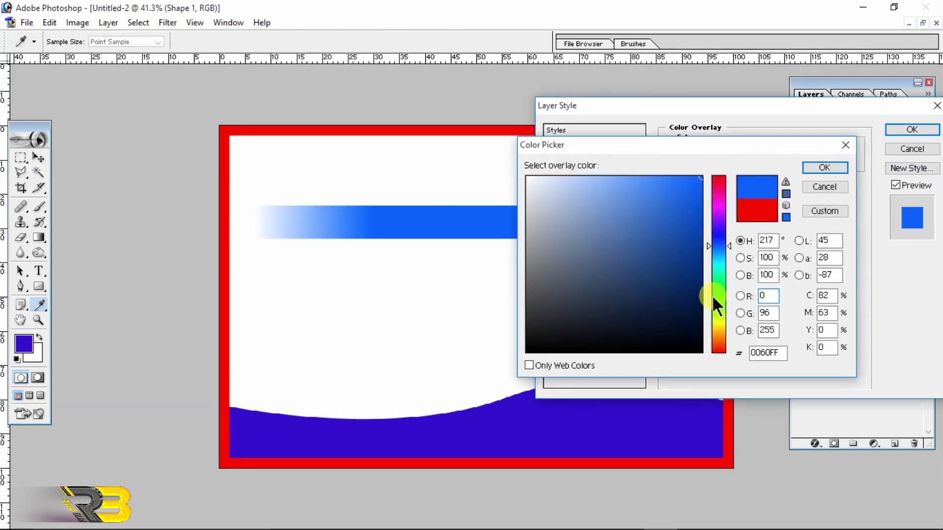
left_click_drag(713, 297, 716, 322)
left_click_drag(667, 236, 701, 241)
left_click(723, 228)
left_click(719, 196)
left_click_drag(688, 193, 701, 212)
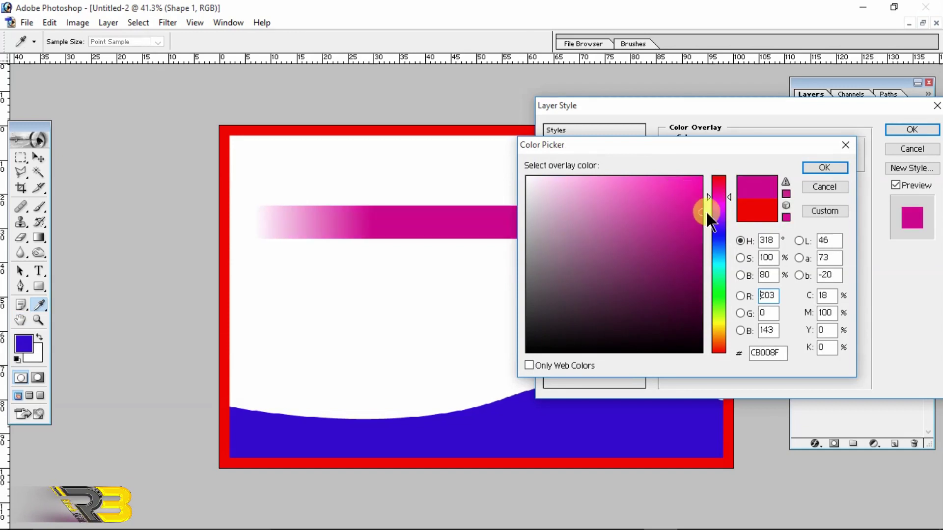
left_click(825, 168)
left_click(909, 129)
key("v")
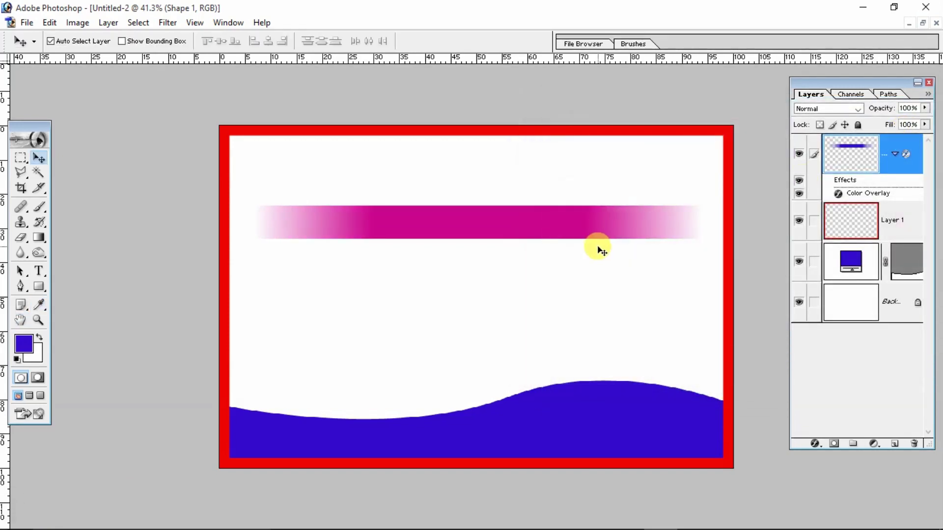